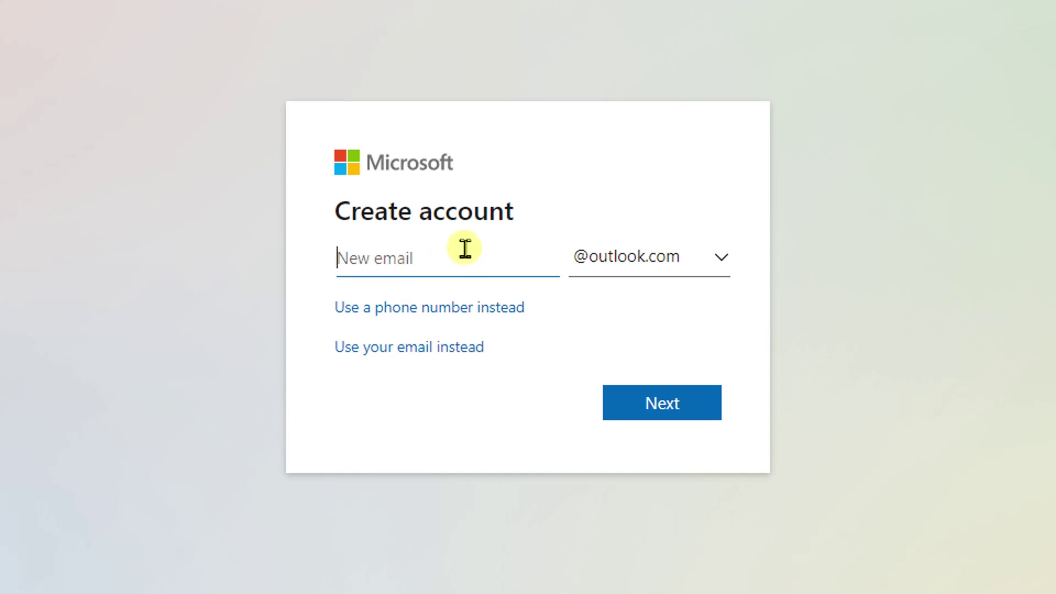
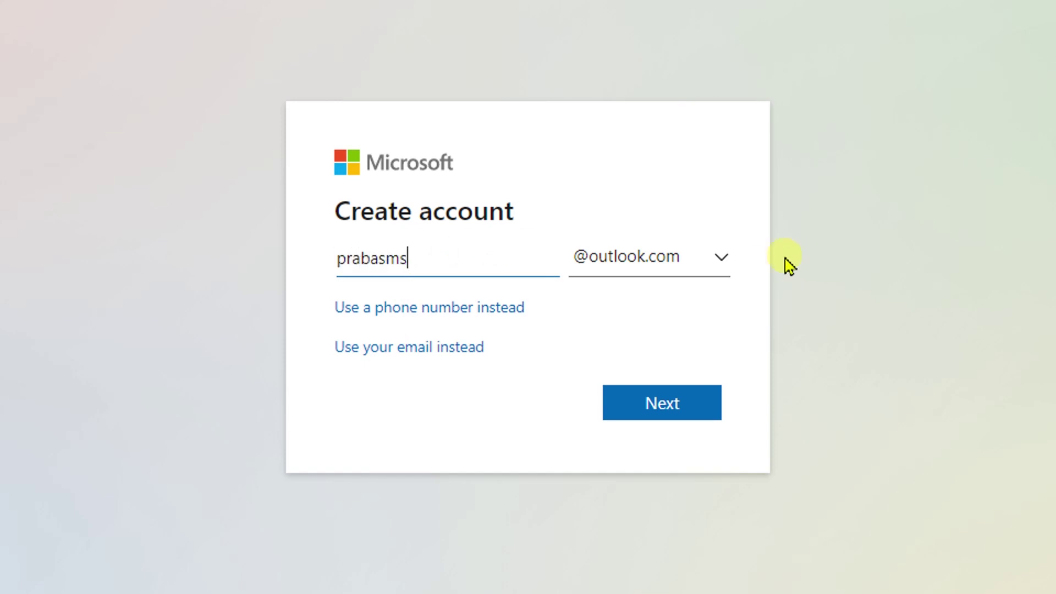
{"action": "left_click", "coordinate": [684, 259]}
{"action": "left_click", "coordinate": [652, 293]}
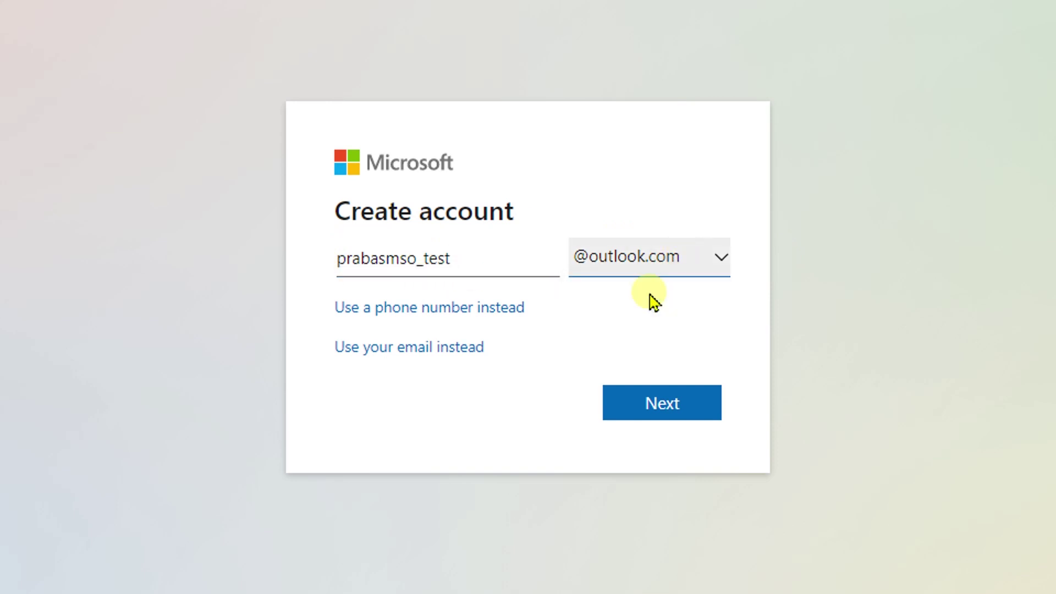
{"action": "left_click", "coordinate": [655, 401]}
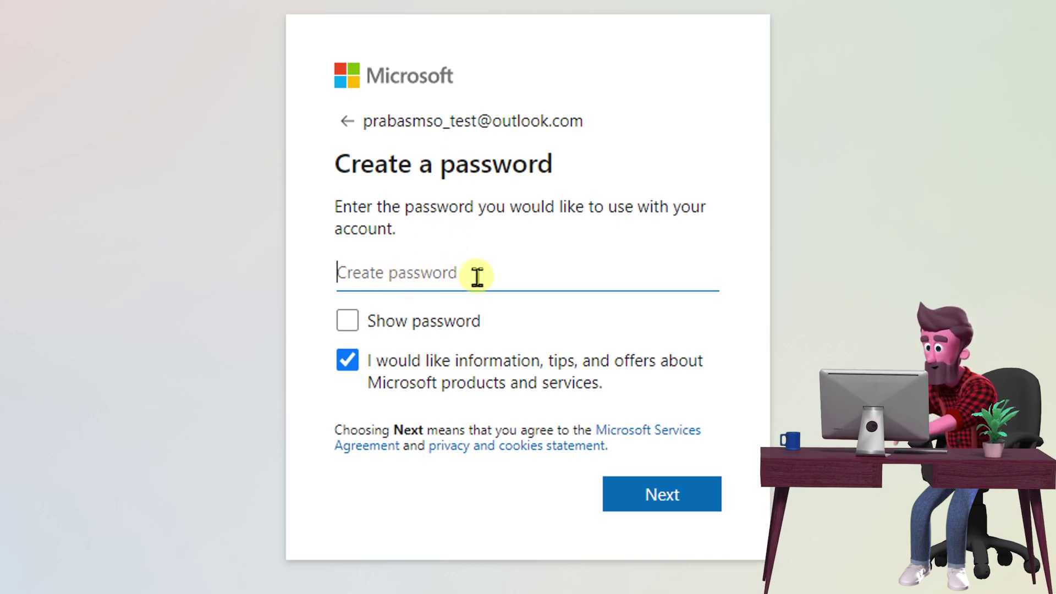
Enter the account password and begin the robot-check puzzle
{"action": "type", "text": "•••"}
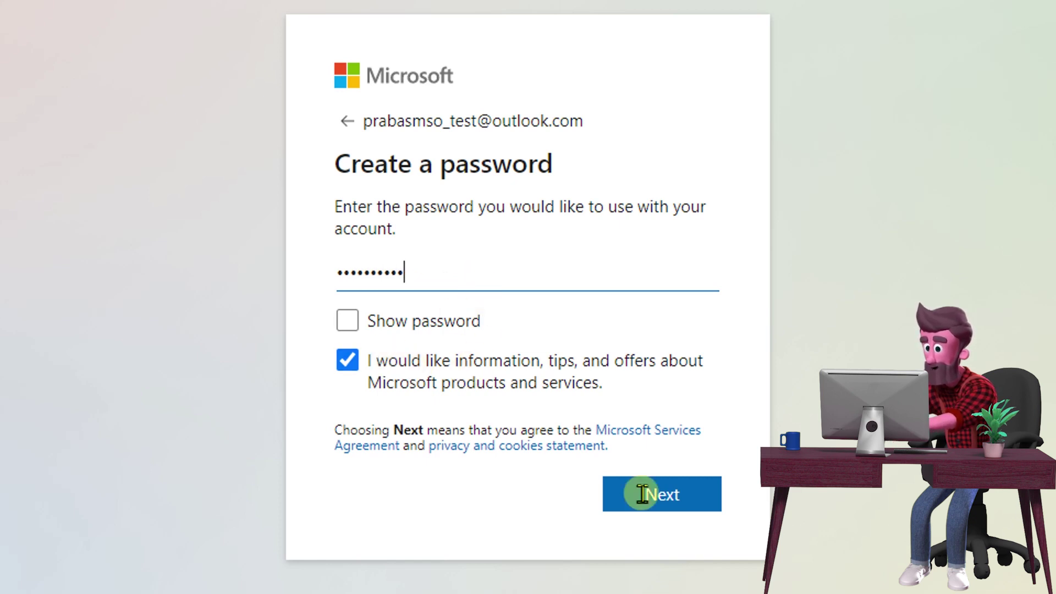
{"action": "left_click", "coordinate": [671, 496]}
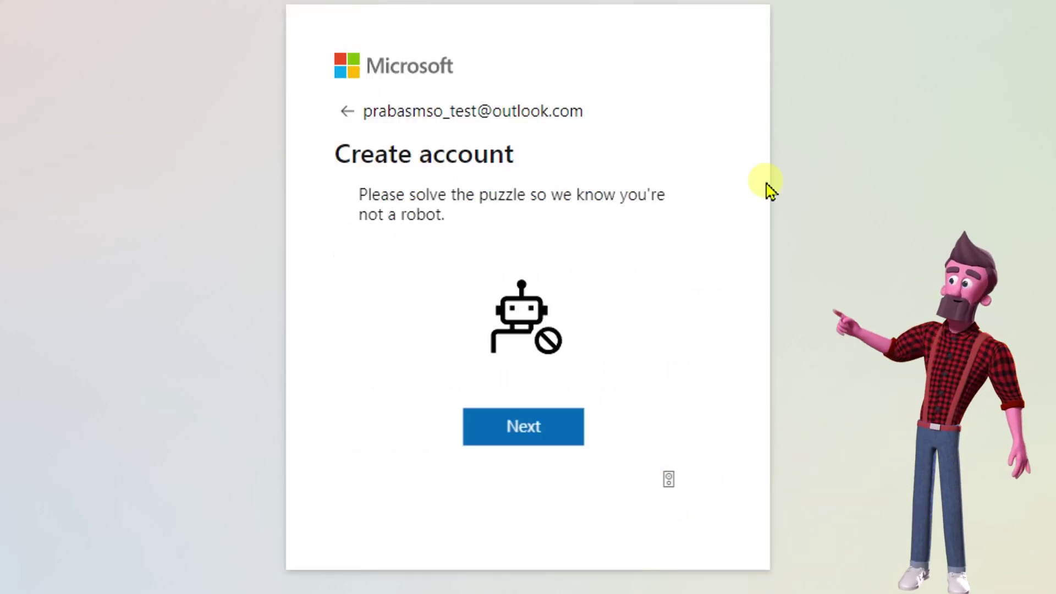
{"action": "left_click", "coordinate": [525, 438]}
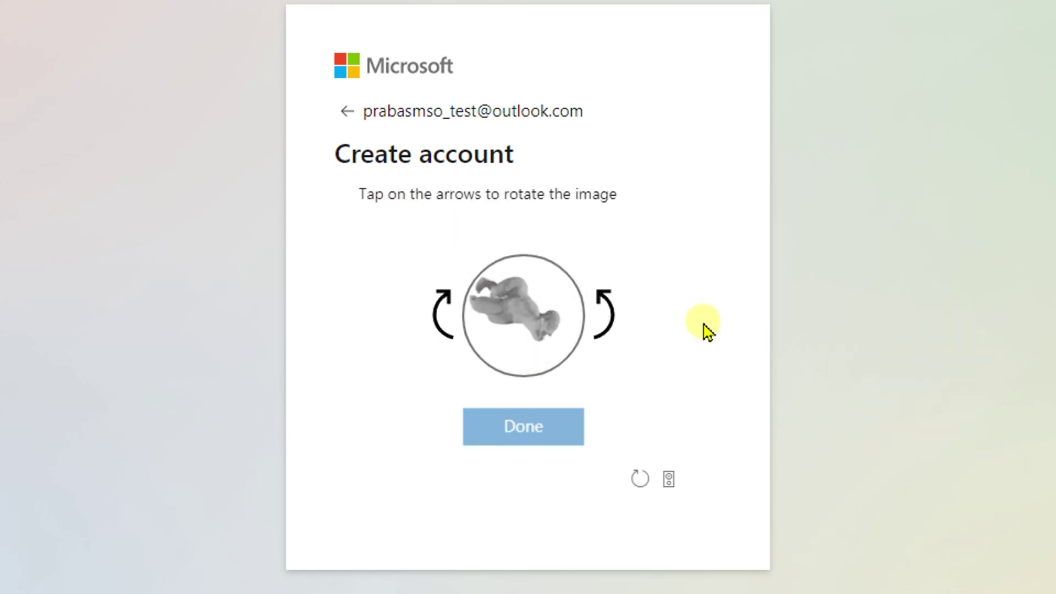
Rotate the puzzle image upright, confirm it, and choose to stay signed in
{"action": "left_click", "coordinate": [621, 314]}
{"action": "left_click", "coordinate": [613, 312]}
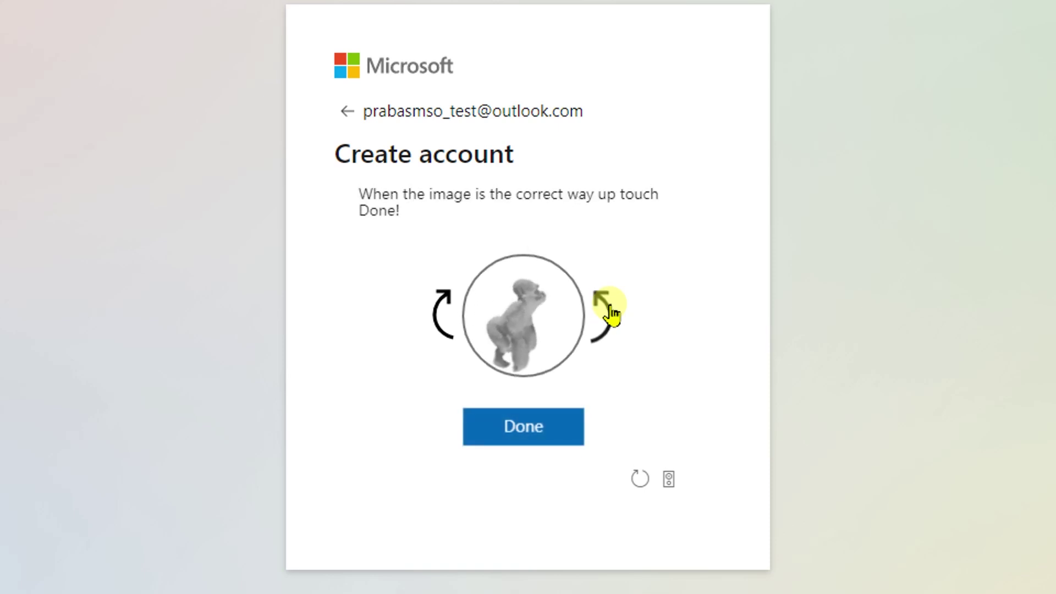
{"action": "left_click", "coordinate": [530, 428]}
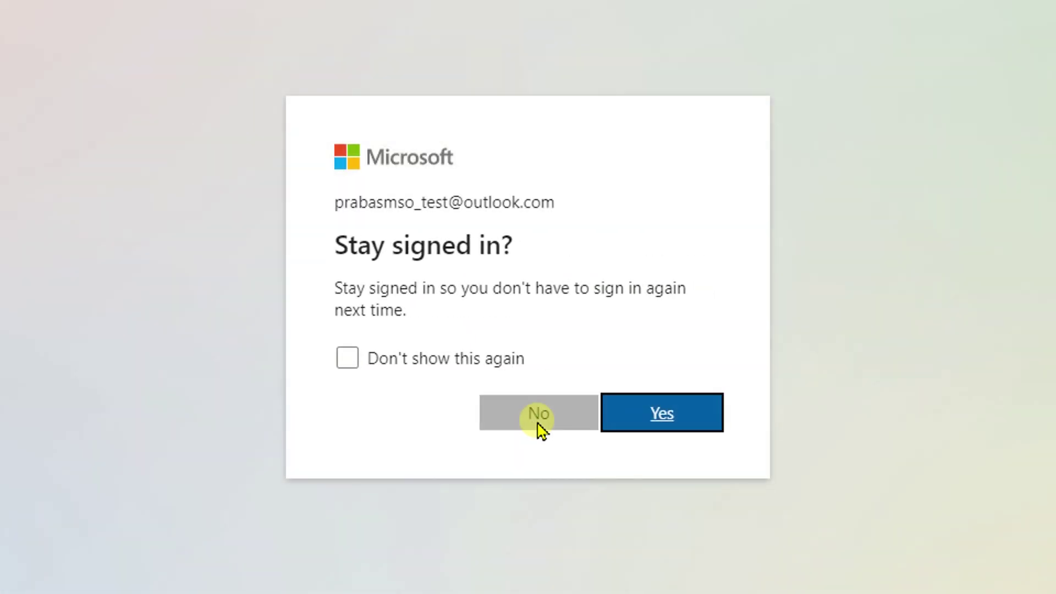
{"action": "left_click", "coordinate": [657, 421]}
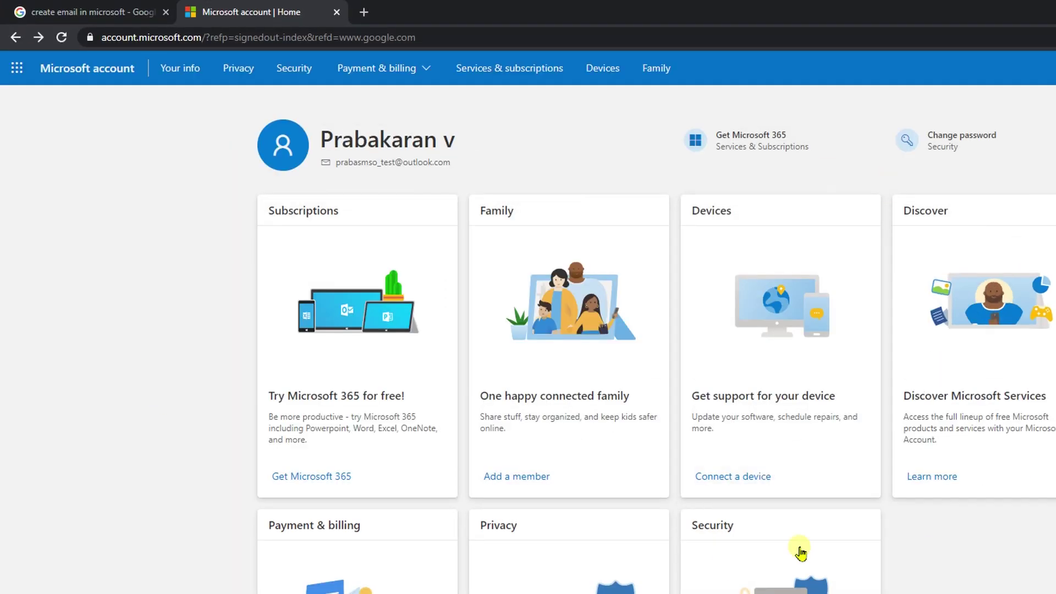
Bring up the Microsoft 365 app launcher grid from the account home page
{"action": "left_click", "coordinate": [26, 81]}
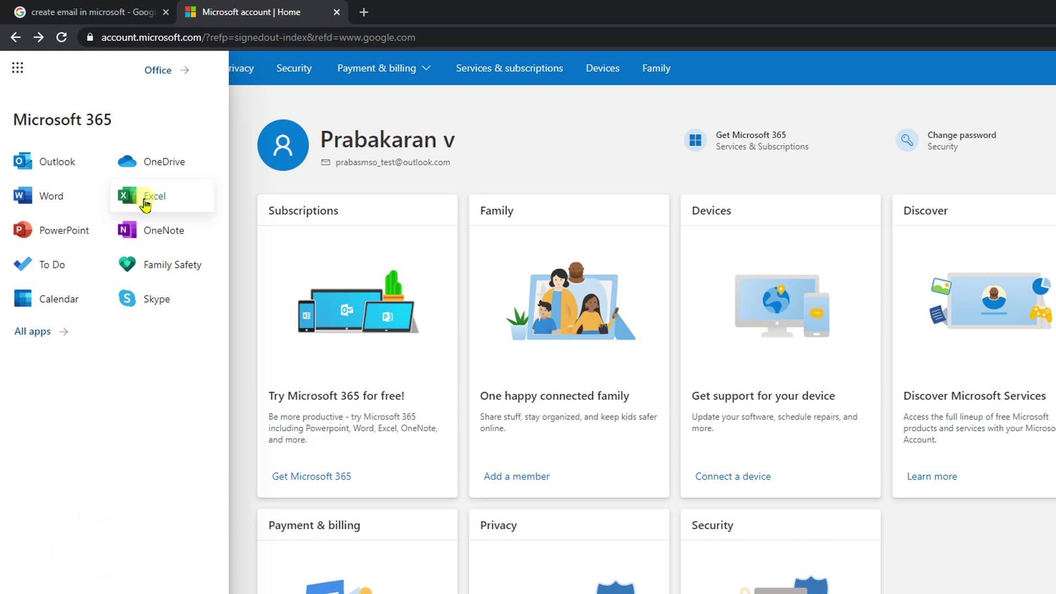
Launch Excel Online from the app launcher to create the blank workbook Book
{"action": "left_click", "coordinate": [147, 201]}
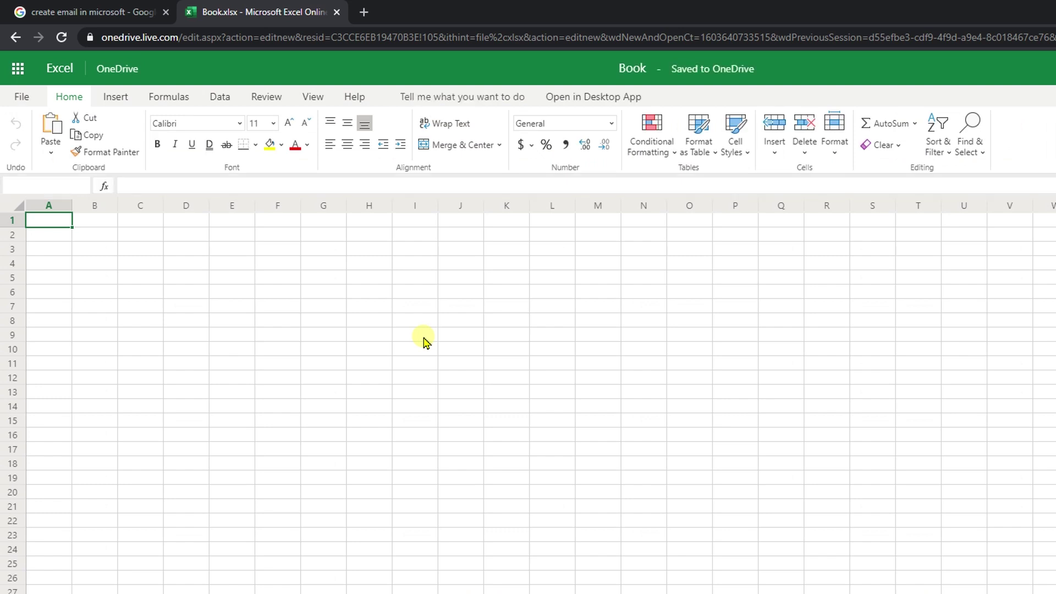
Enter the word 'Test' into cell I9
{"action": "left_click", "coordinate": [398, 338]}
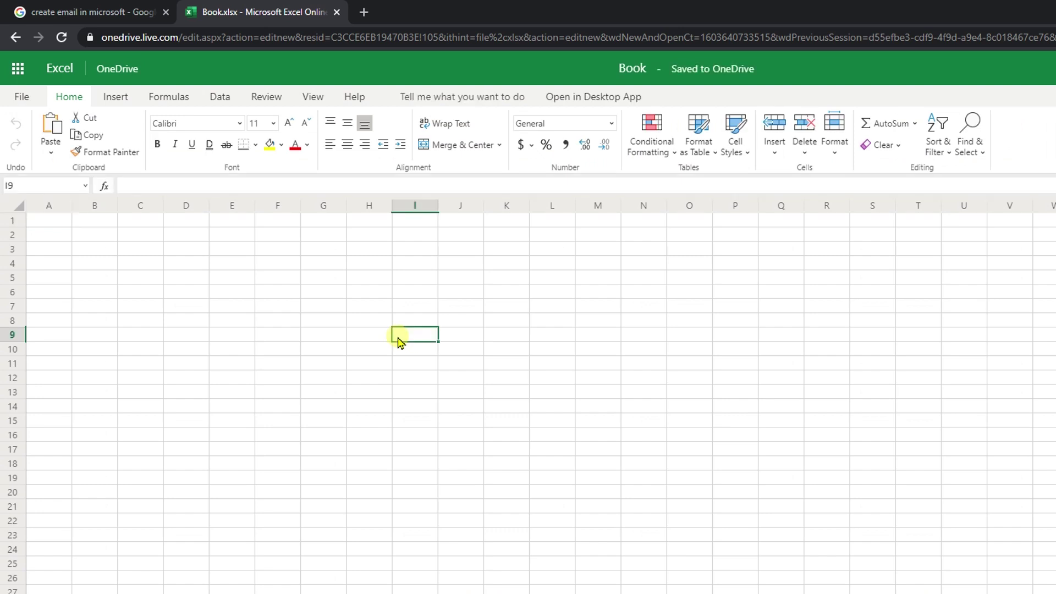
{"action": "type", "text": "Test"}
{"action": "key", "text": "Return"}
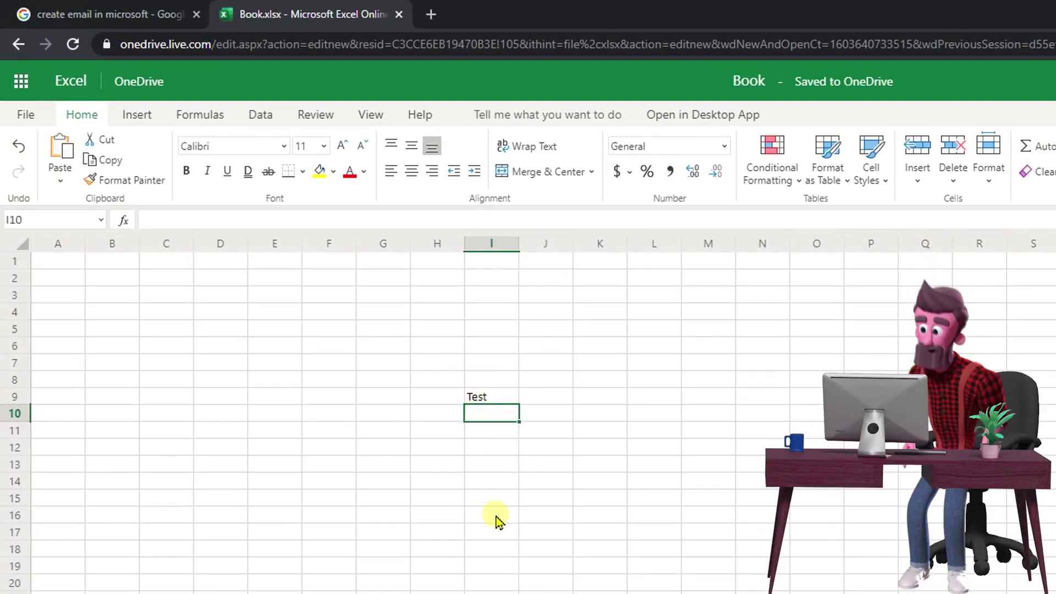
Start XLOOKUP and MAXIFS formulas in I16 and I17, then cancel both unfinished entries
{"action": "left_click", "coordinate": [490, 510]}
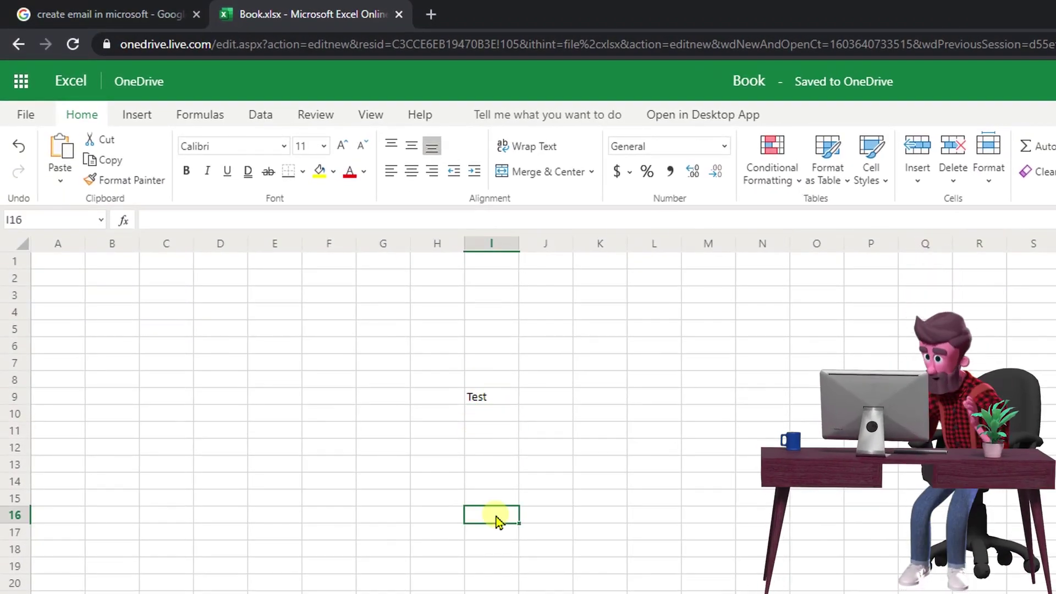
{"action": "type", "text": "=xl"}
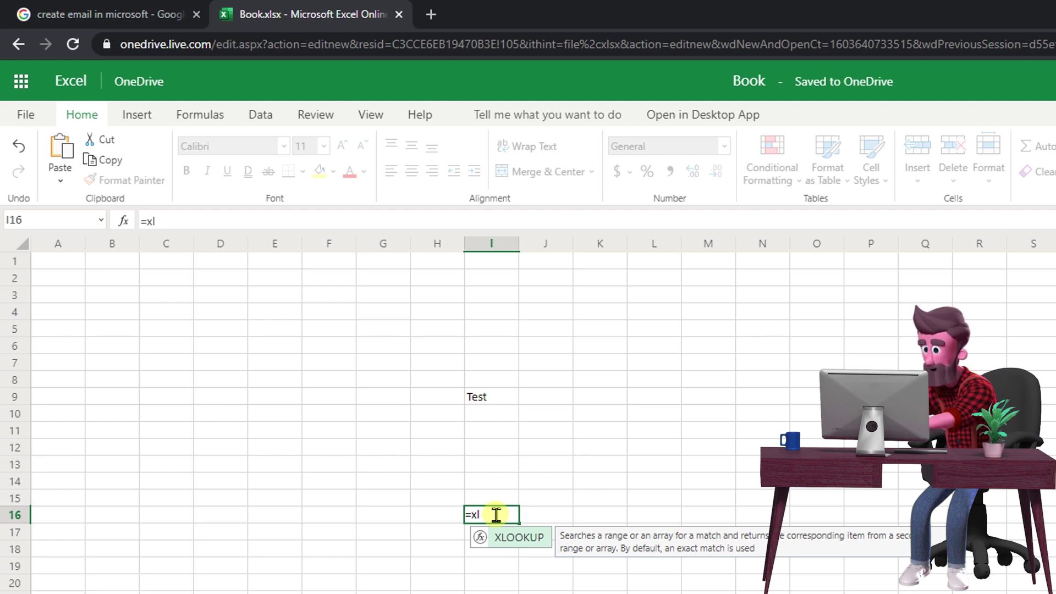
{"action": "key", "text": "Escape"}
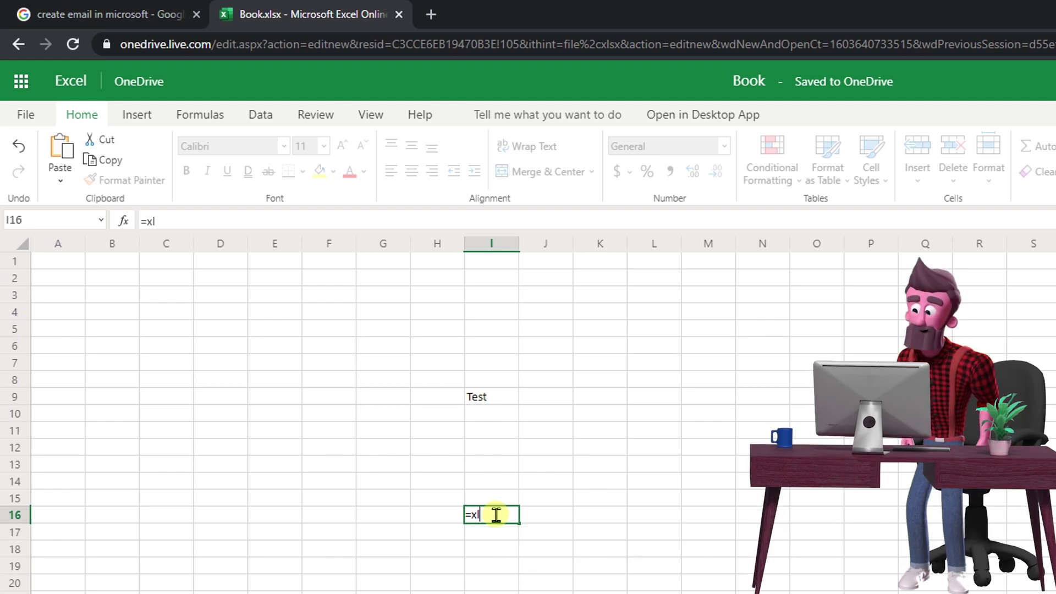
{"action": "key", "text": "Escape"}
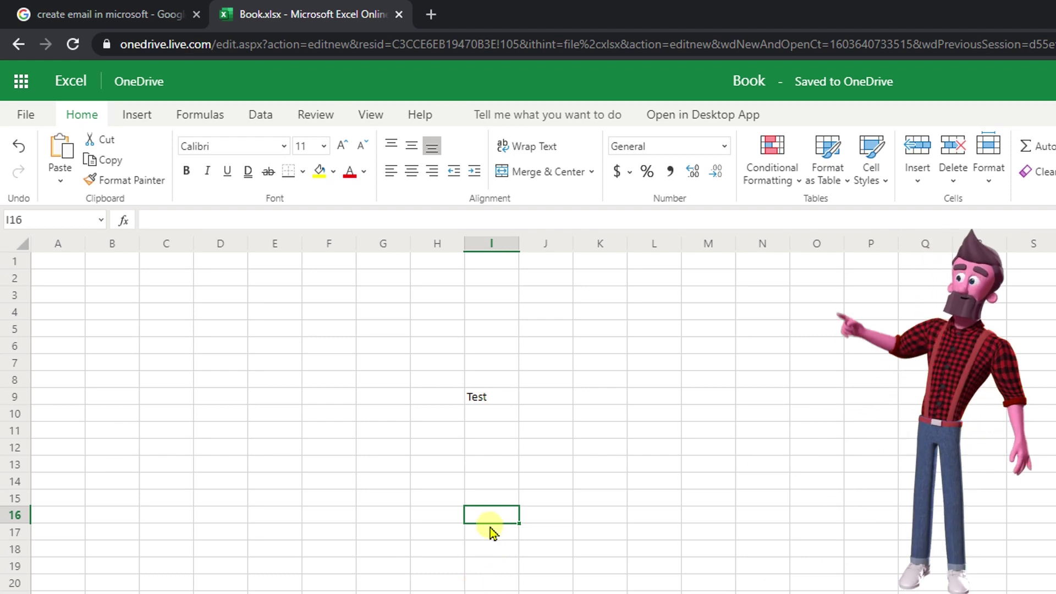
{"action": "left_click", "coordinate": [491, 531]}
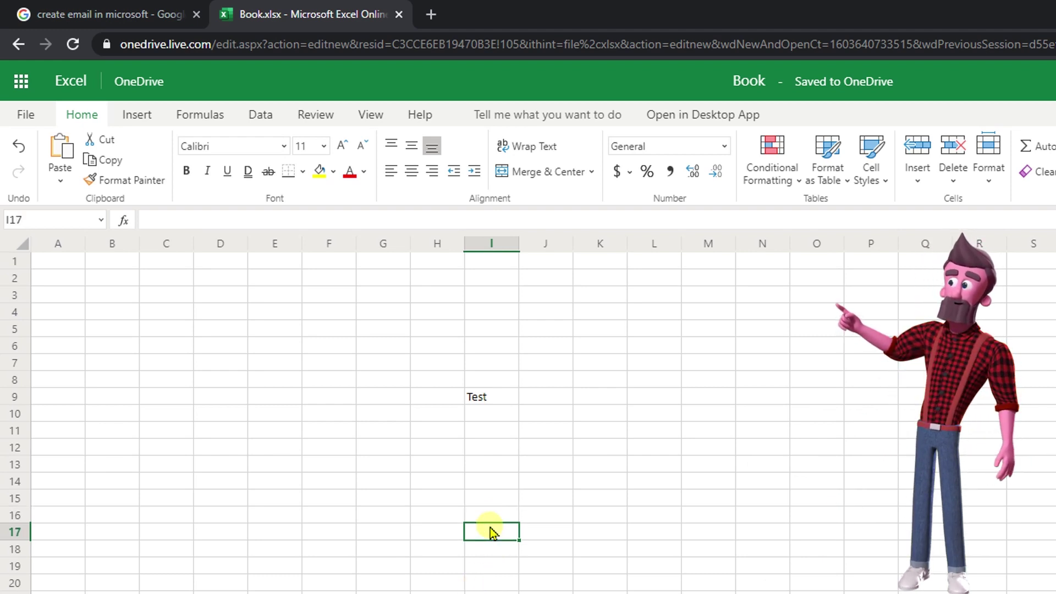
{"action": "type", "text": "=maxifs"}
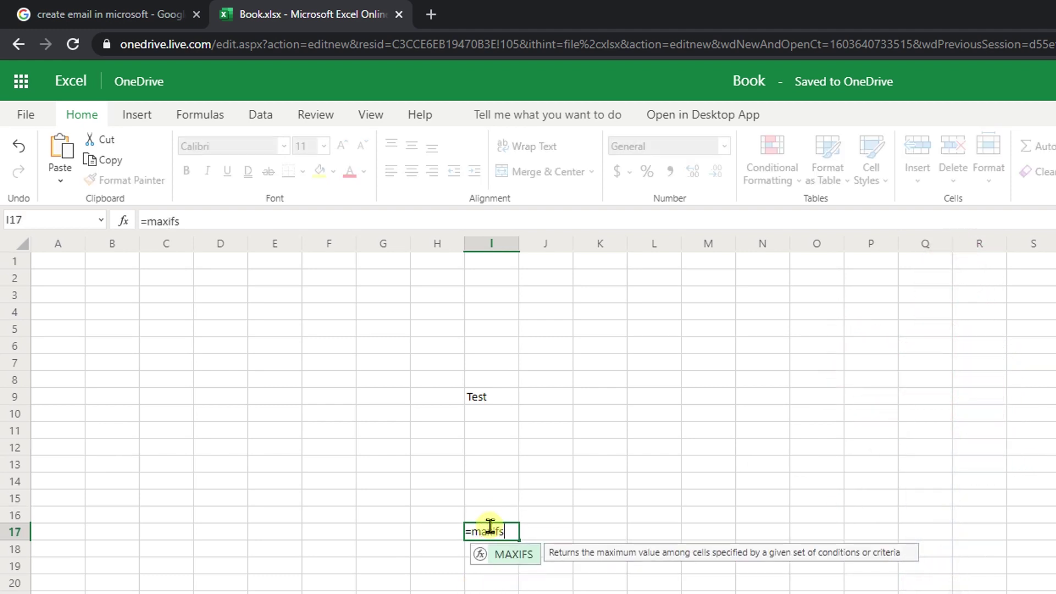
{"action": "key", "text": "Tab"}
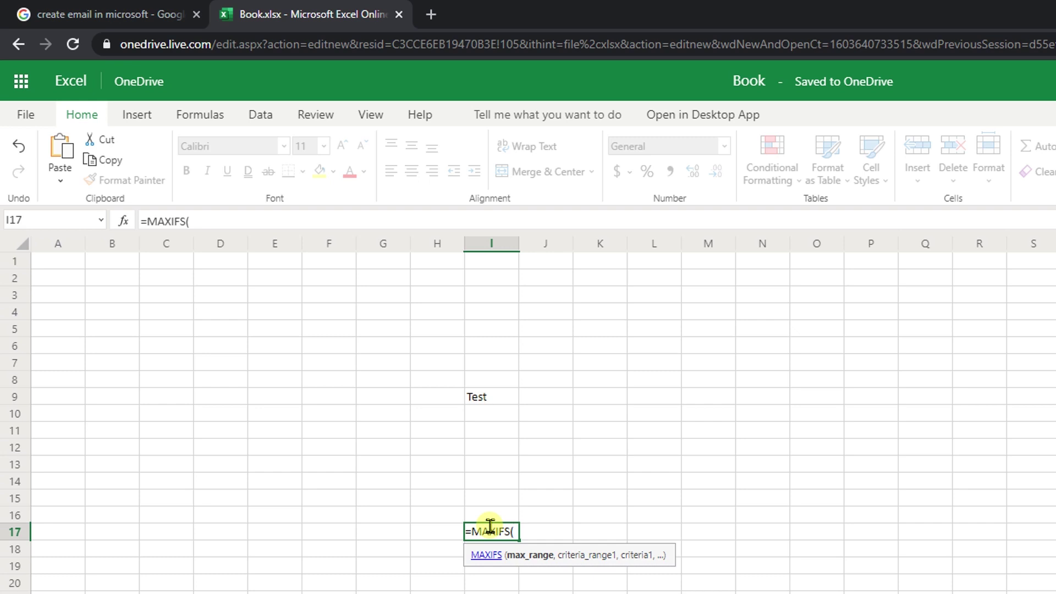
{"action": "key", "text": "Escape"}
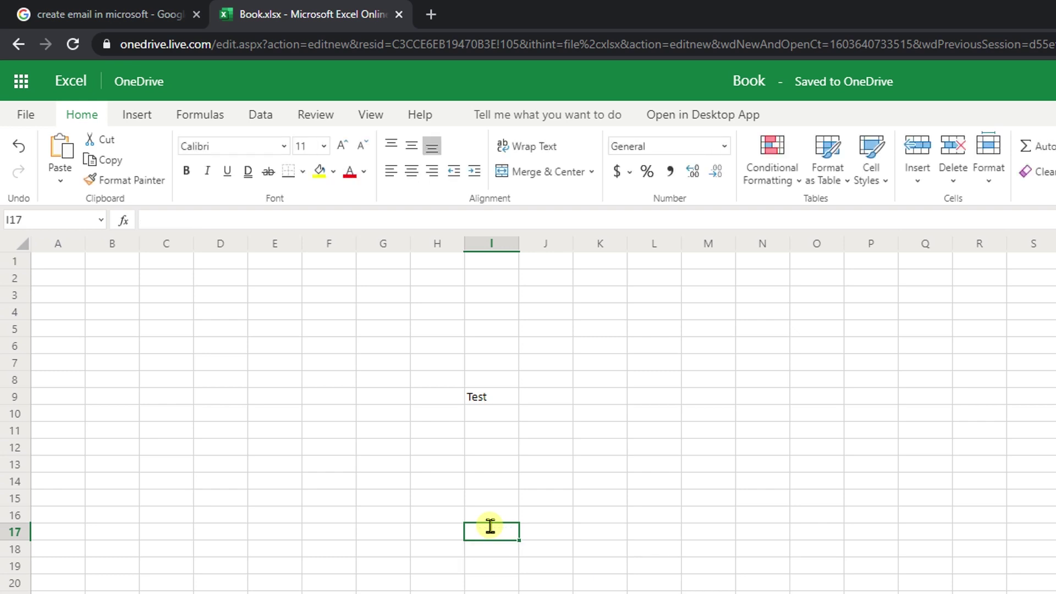
{"action": "left_click", "coordinate": [352, 366]}
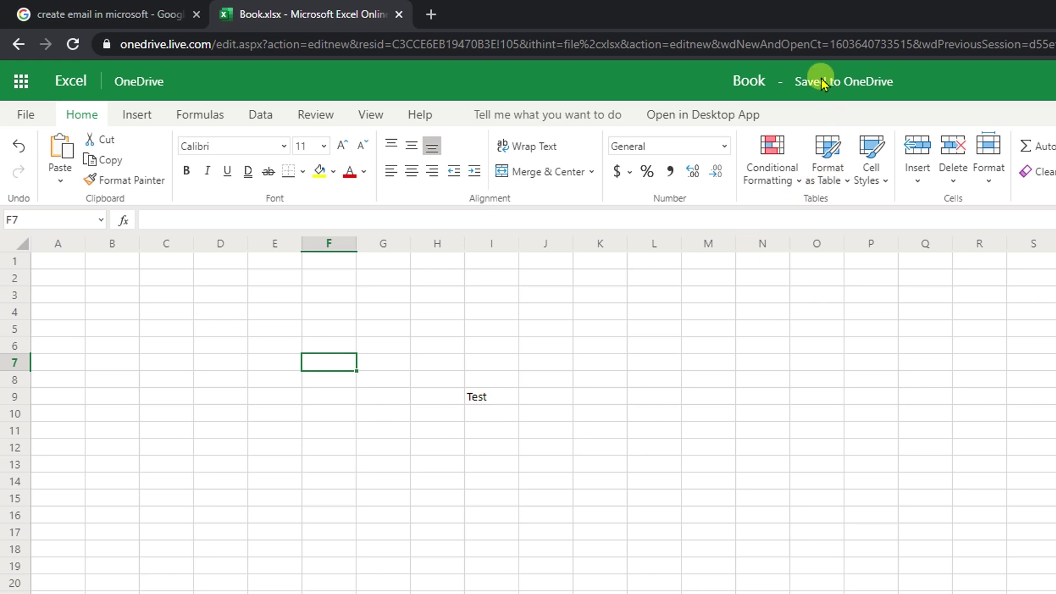
Leave the workbook name as Book and bring up the File backstage
{"action": "left_click", "coordinate": [739, 86]}
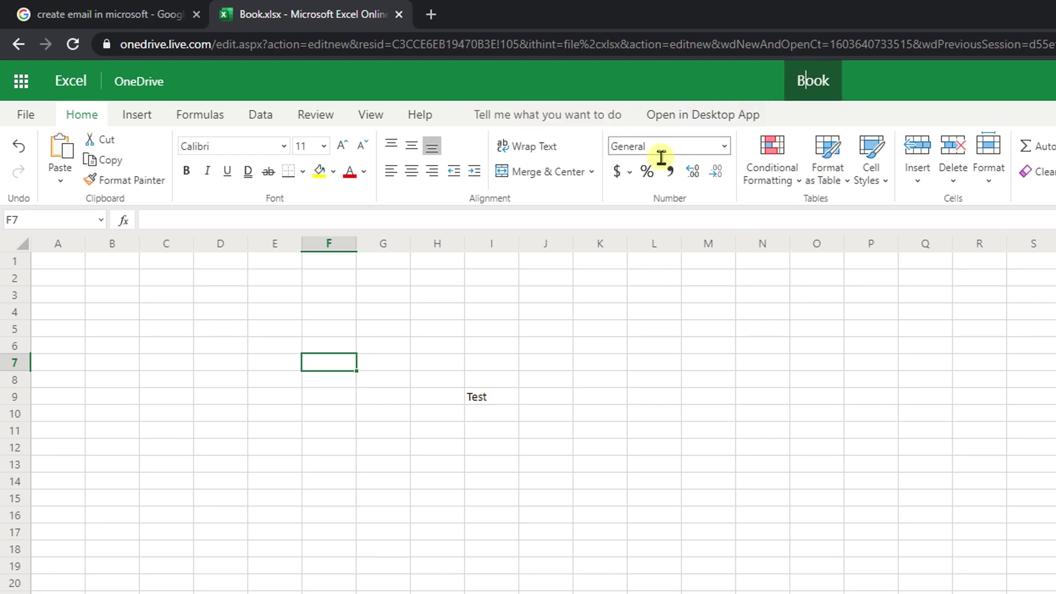
{"action": "left_click", "coordinate": [543, 403]}
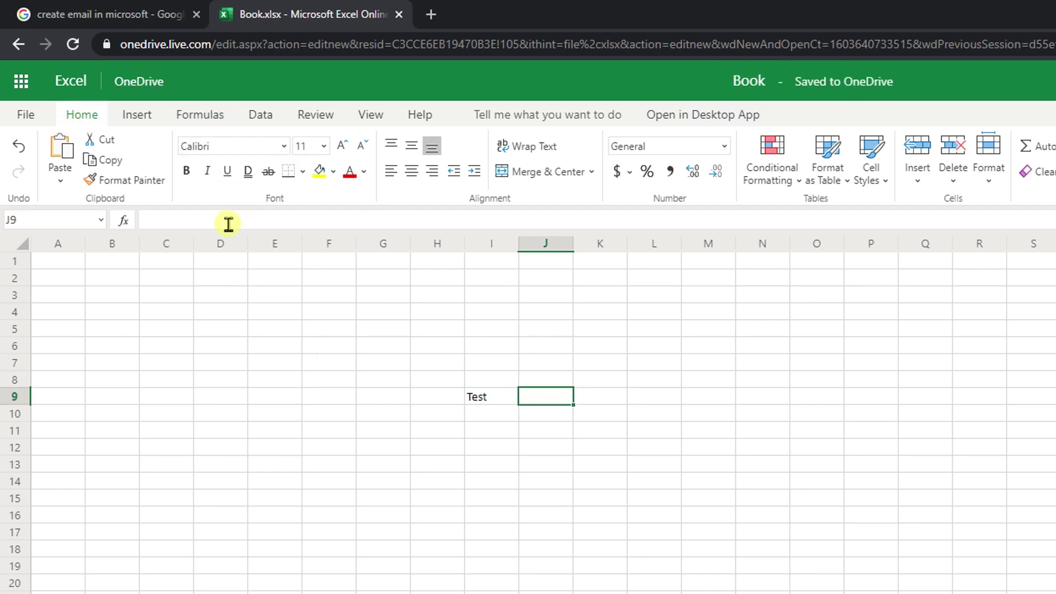
{"action": "left_click", "coordinate": [25, 113]}
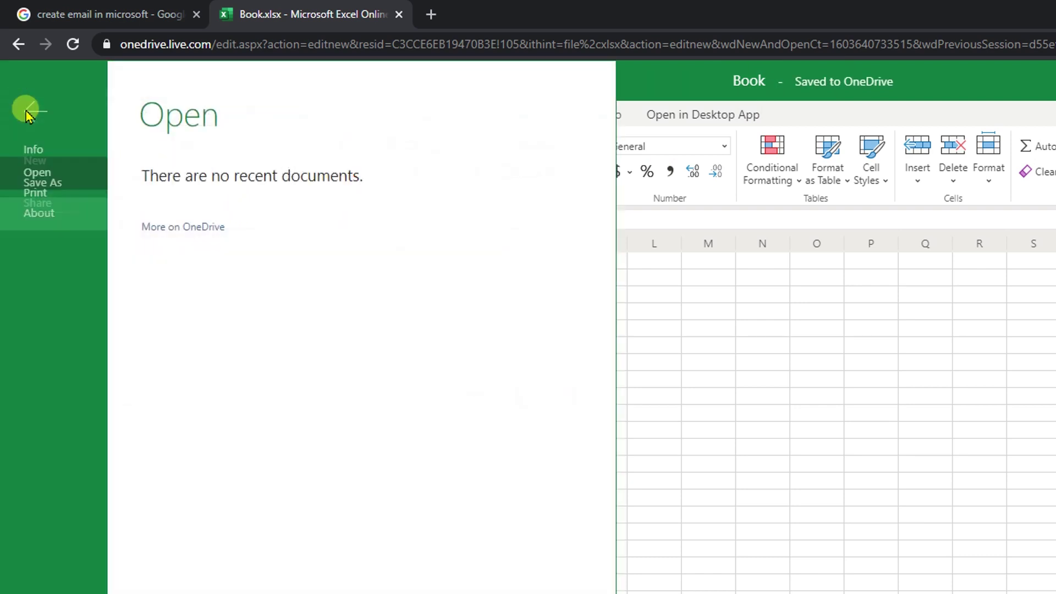
From Office home, reopen Book from Recent, close the duplicate tab, and go to OneDrive
{"action": "left_click", "coordinate": [24, 106]}
{"action": "left_click", "coordinate": [27, 80]}
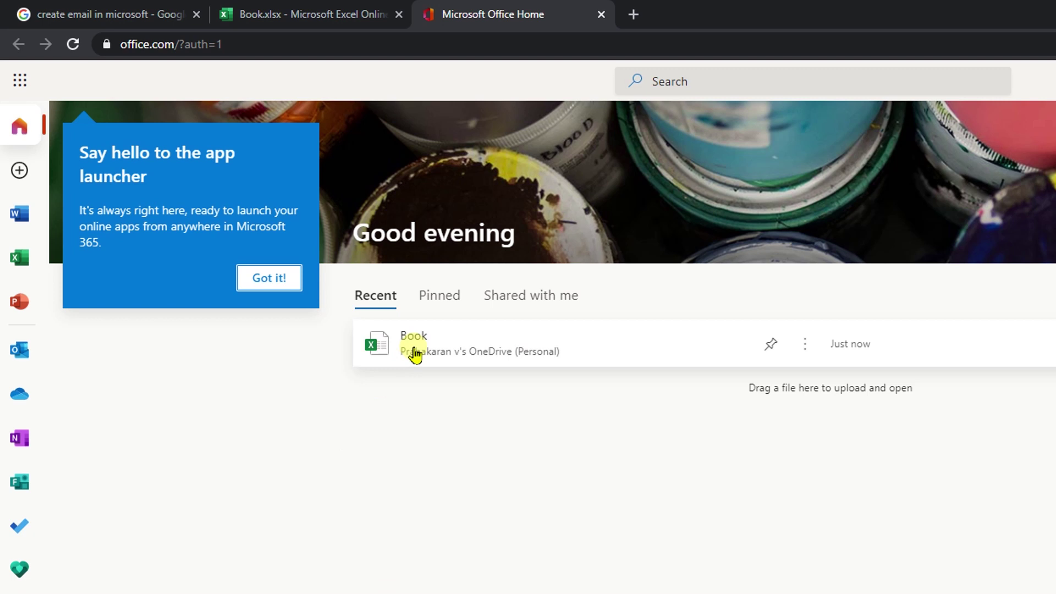
{"action": "left_click", "coordinate": [415, 354]}
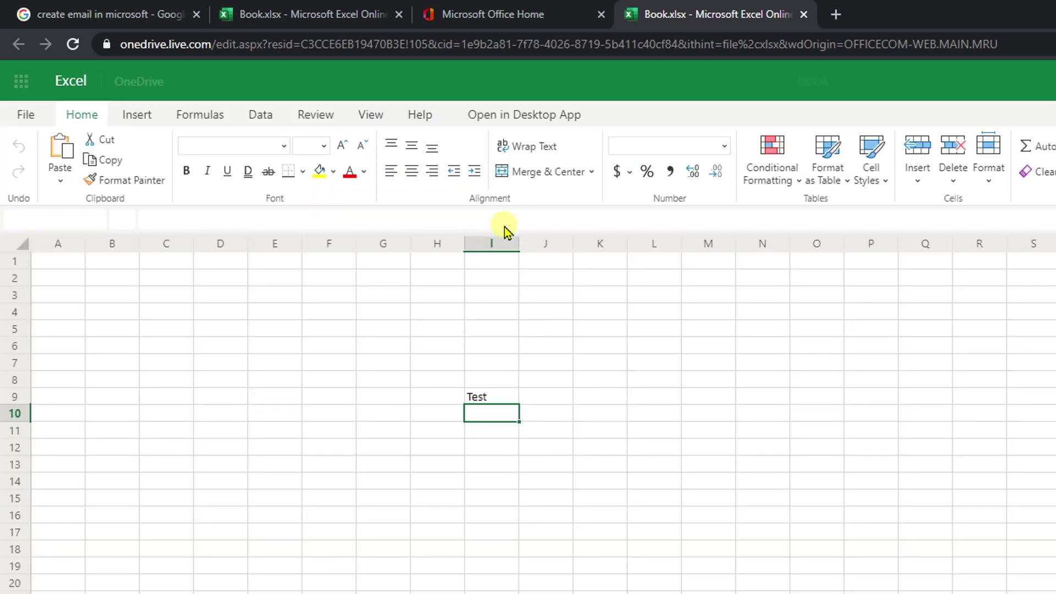
{"action": "left_click", "coordinate": [803, 15]}
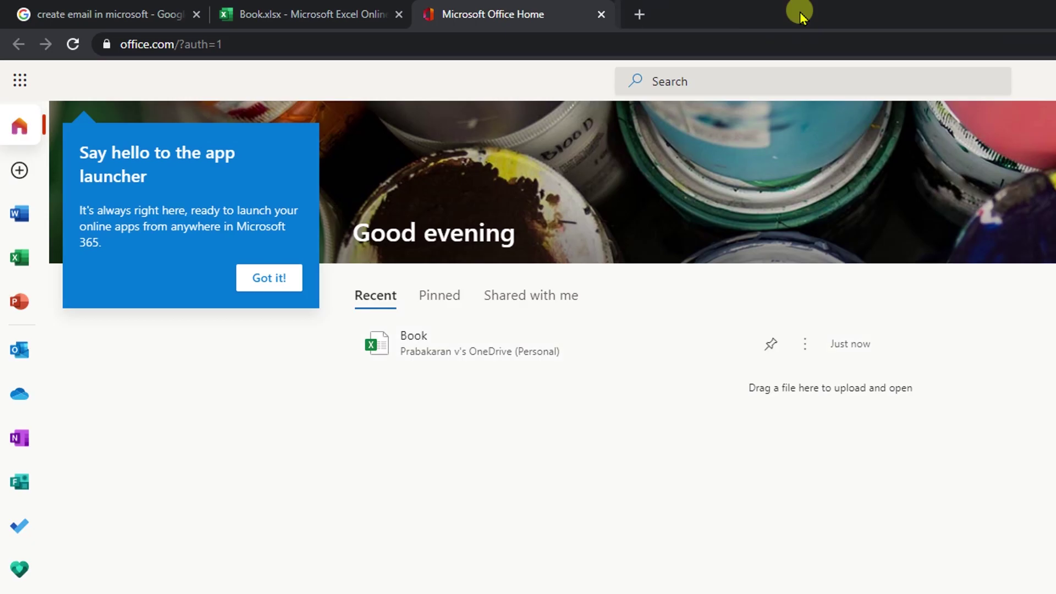
{"action": "left_click", "coordinate": [8, 404]}
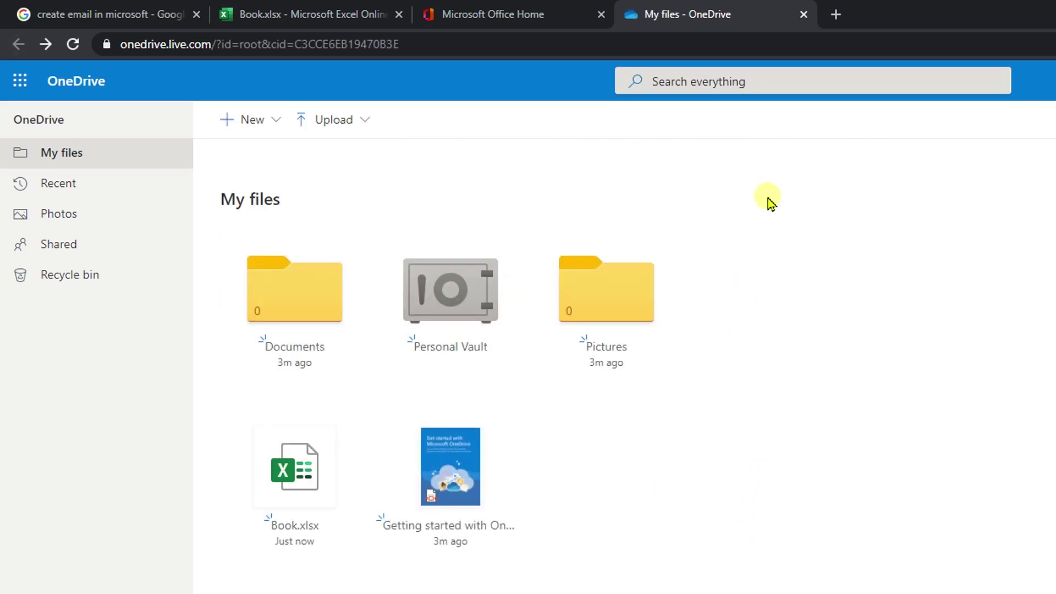
Compare the Book workbook tab with OneDrive's My files listing, then close the OneDrive tab
{"action": "left_click_drag", "start_coordinate": [774, 383], "coordinate": [985, 593]}
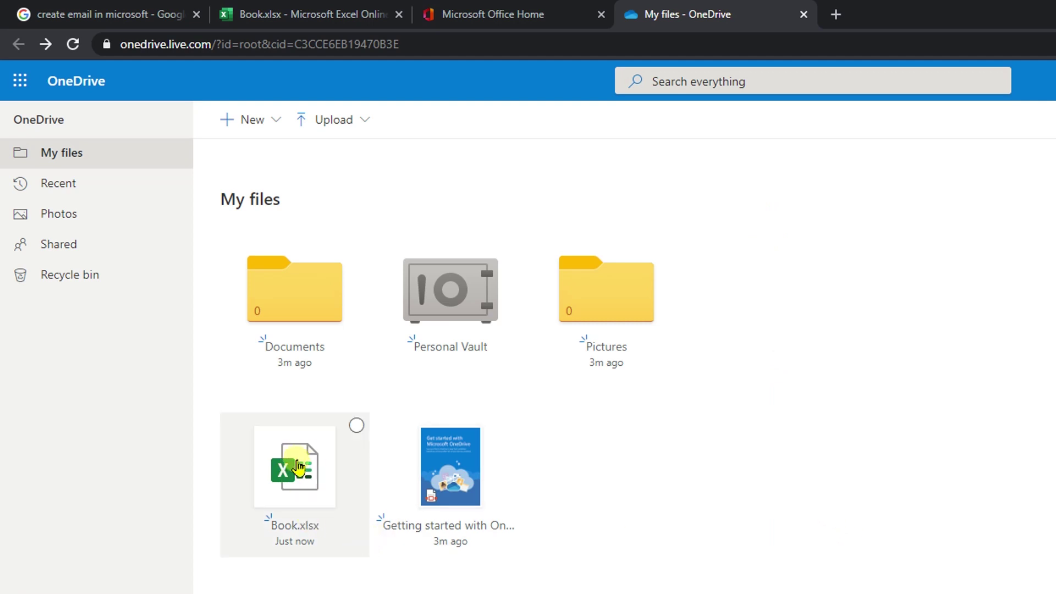
{"action": "left_click", "coordinate": [300, 9]}
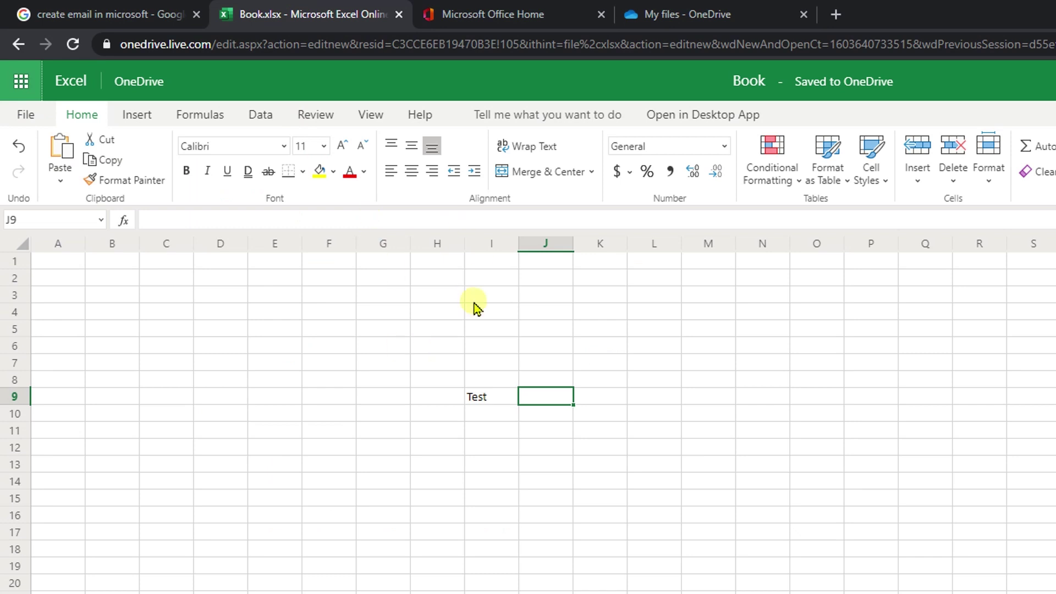
{"action": "left_click", "coordinate": [667, 8]}
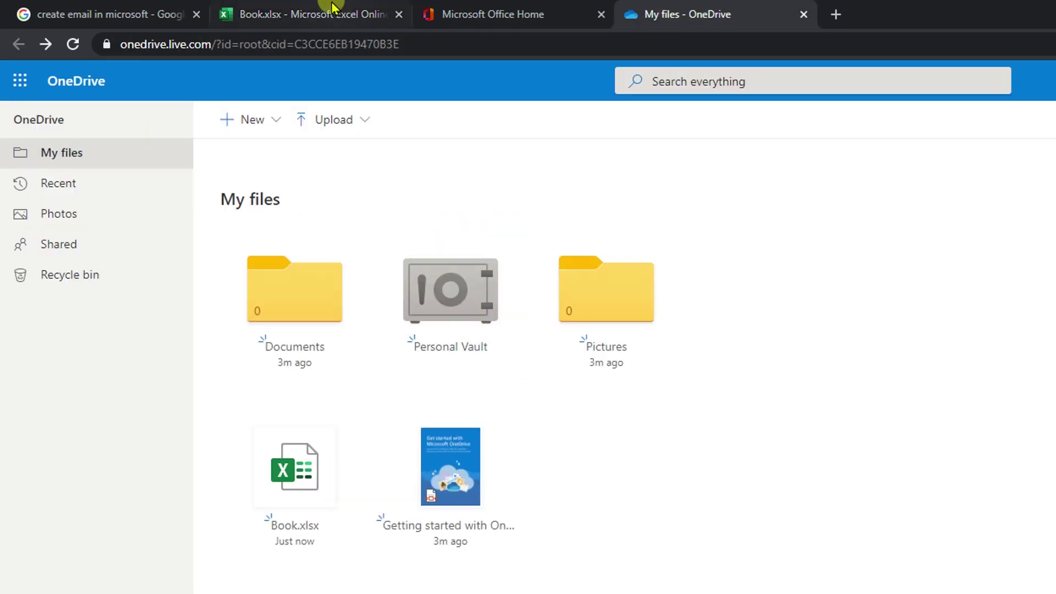
{"action": "left_click", "coordinate": [326, 8]}
{"action": "left_click", "coordinate": [714, 13]}
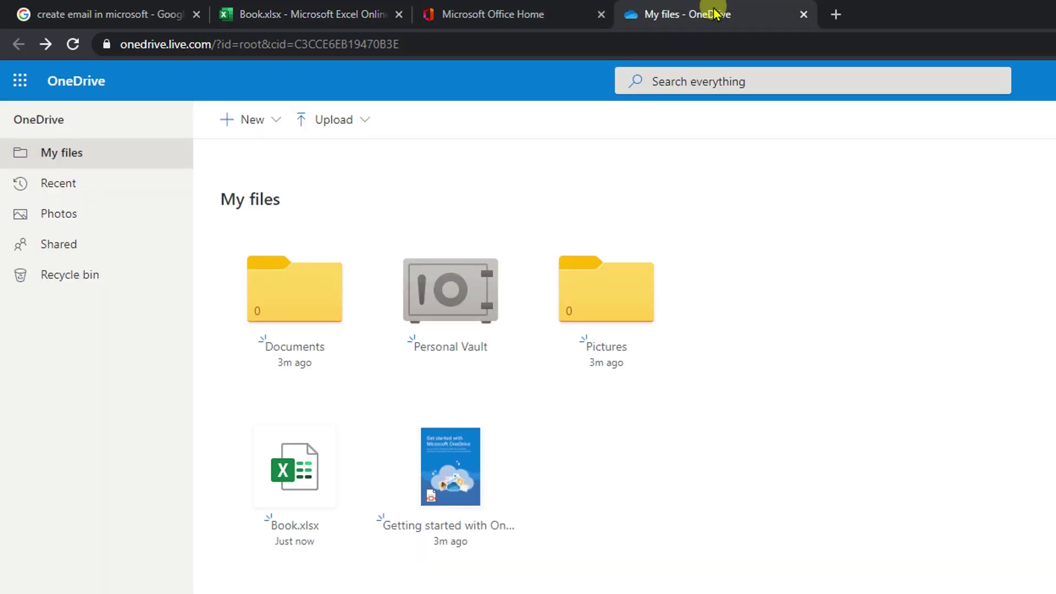
{"action": "left_click", "coordinate": [804, 13]}
{"action": "left_click", "coordinate": [297, 9]}
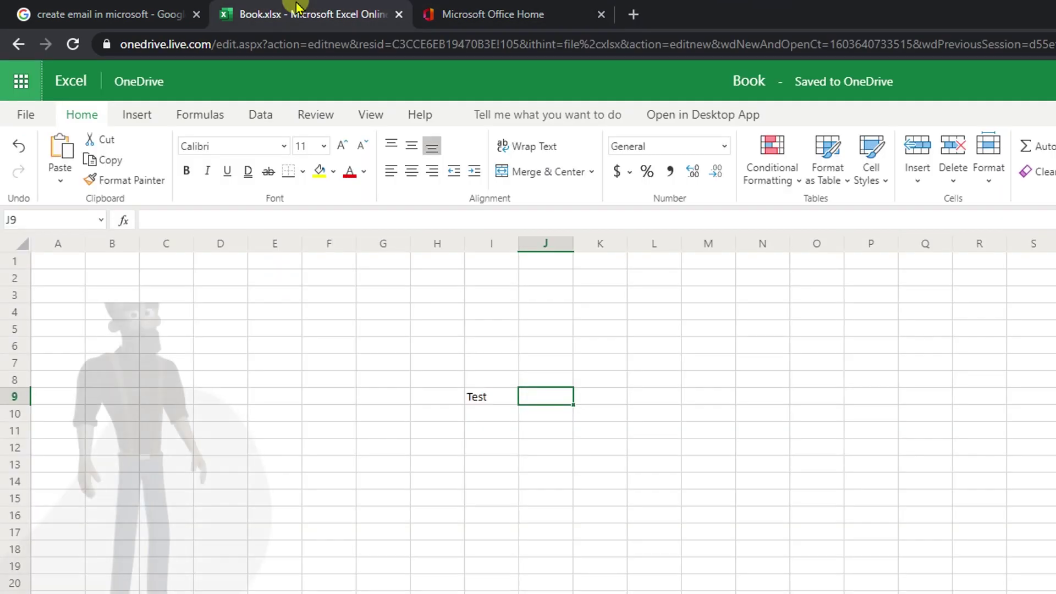
{"action": "left_click", "coordinate": [474, 13]}
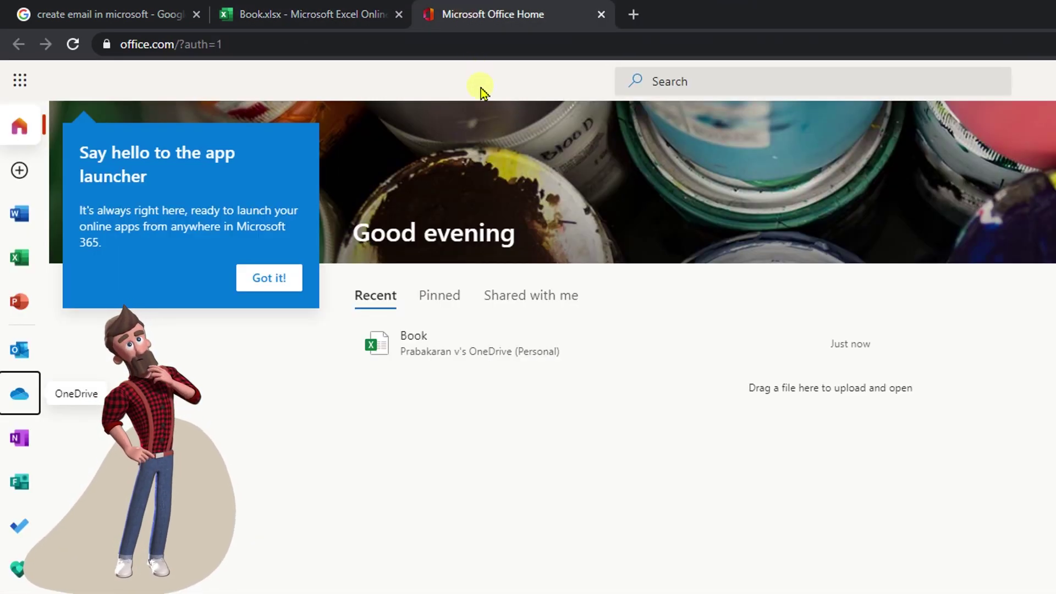
Dismiss the 'Say hello to the app launcher' popup with Got it!
{"action": "left_click", "coordinate": [286, 280]}
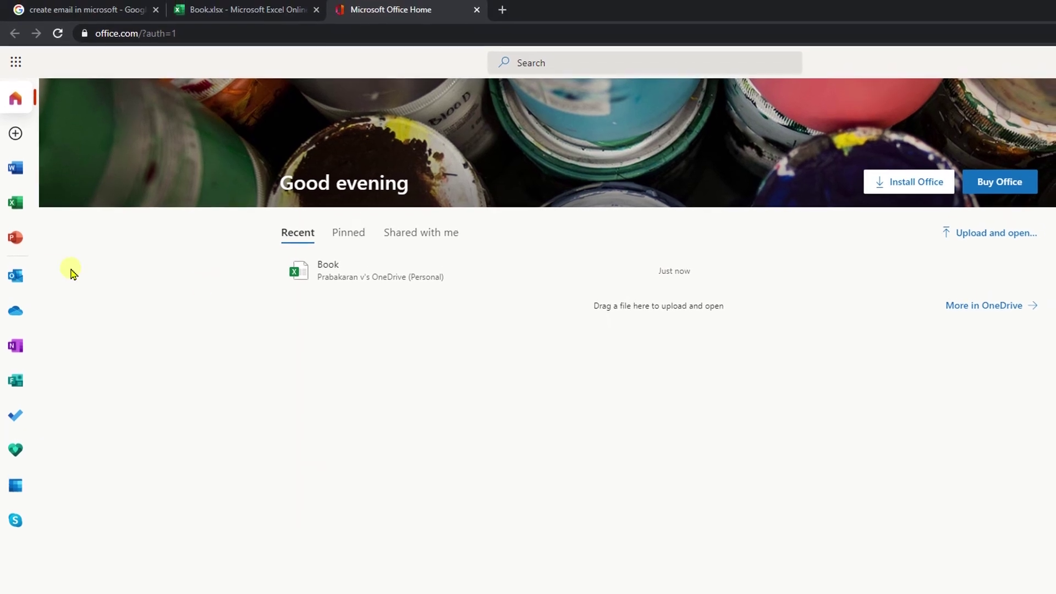
{"action": "left_click", "coordinate": [15, 277]}
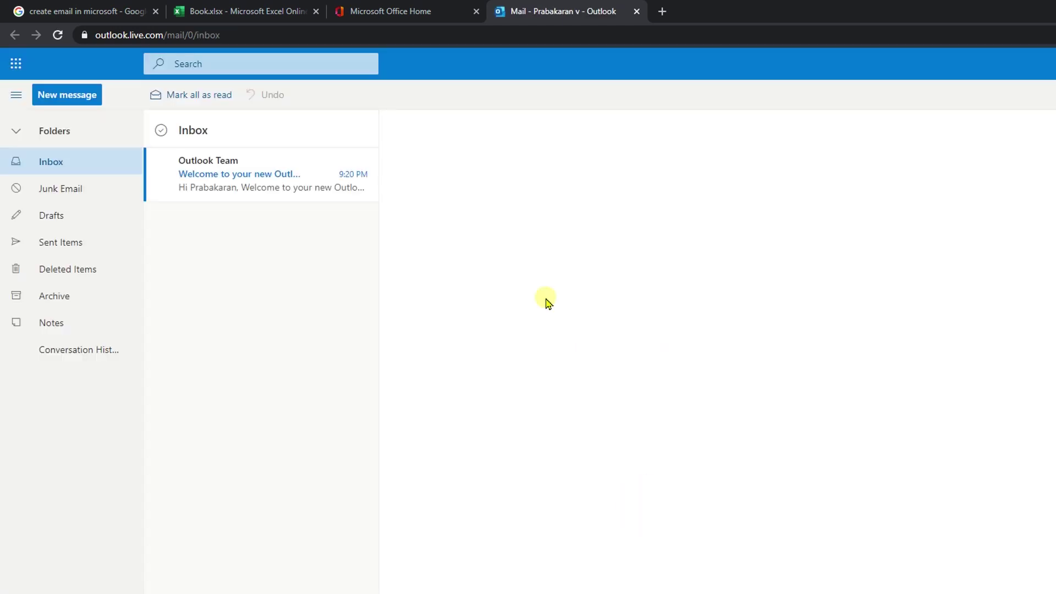
{"action": "left_click", "coordinate": [47, 193]}
{"action": "left_click", "coordinate": [52, 159]}
{"action": "left_click", "coordinate": [636, 11]}
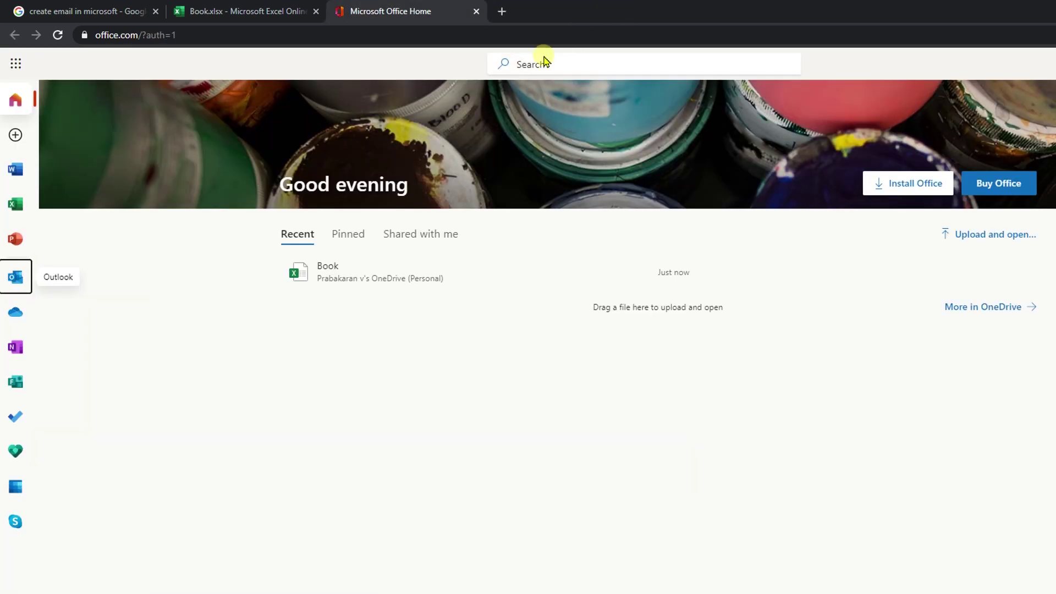